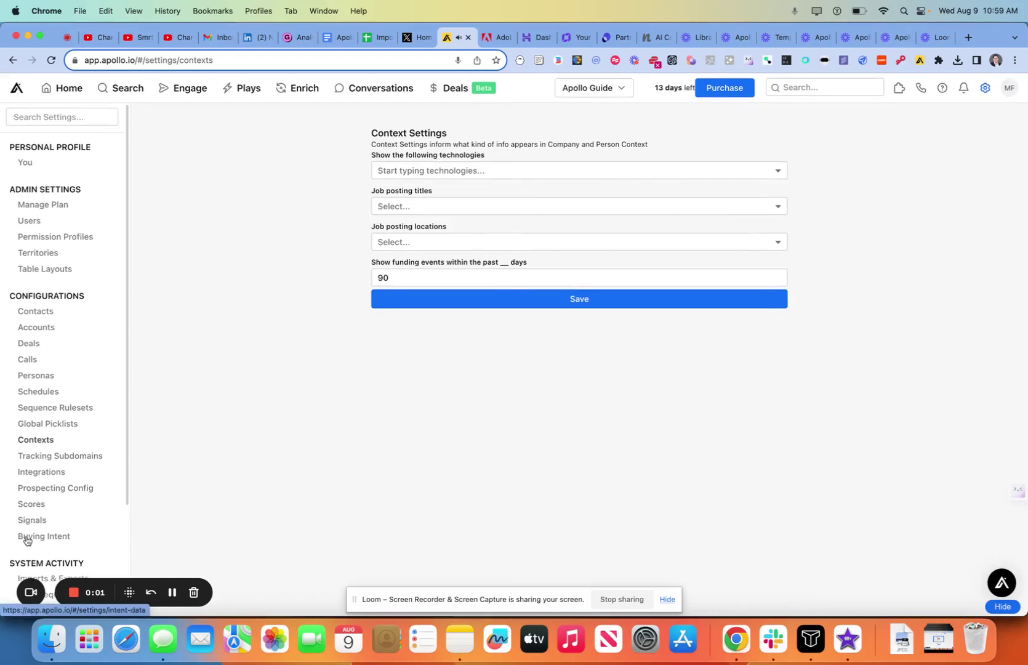
# - Open the Buying Intent settings on the way to the Scores configuration page
pyautogui.click(26, 541)
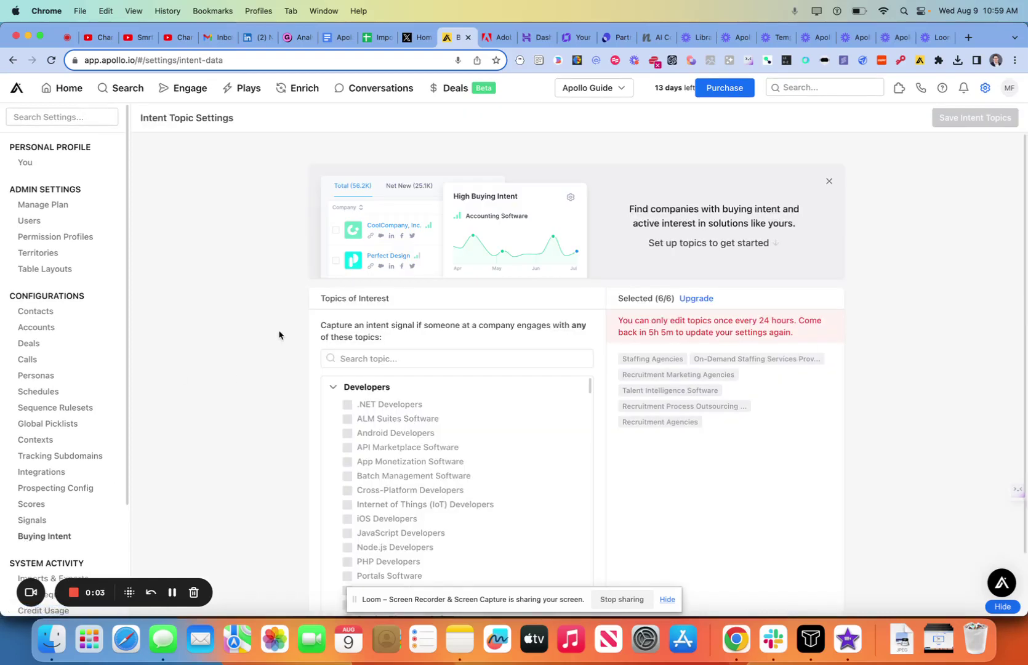
pyautogui.scroll(-2, 279, 335)
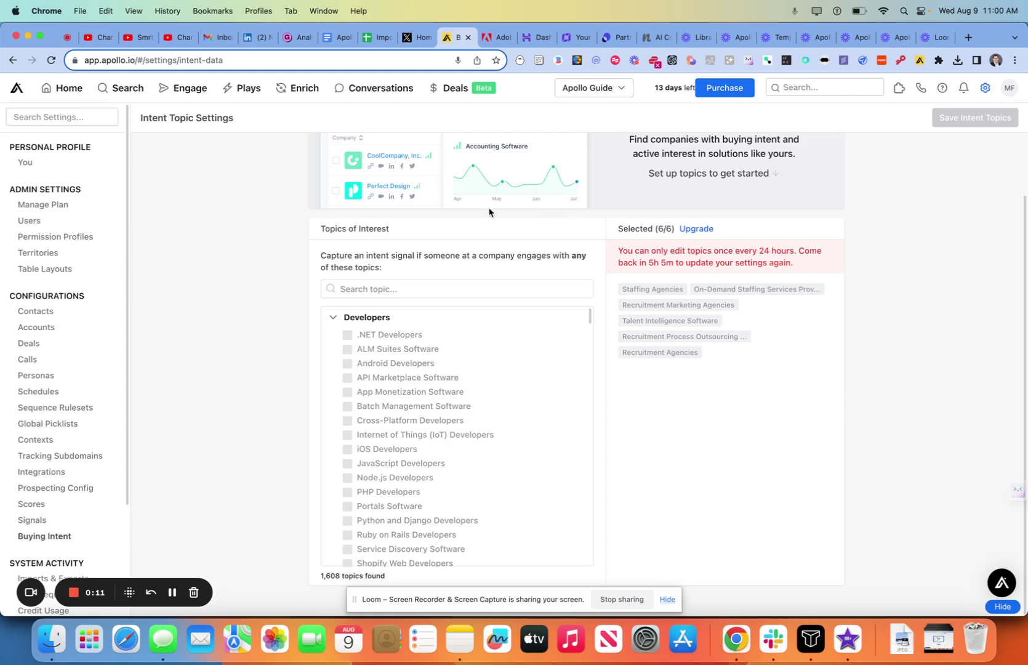
pyautogui.scroll(2, 471, 241)
pyautogui.scroll(-2, 471, 240)
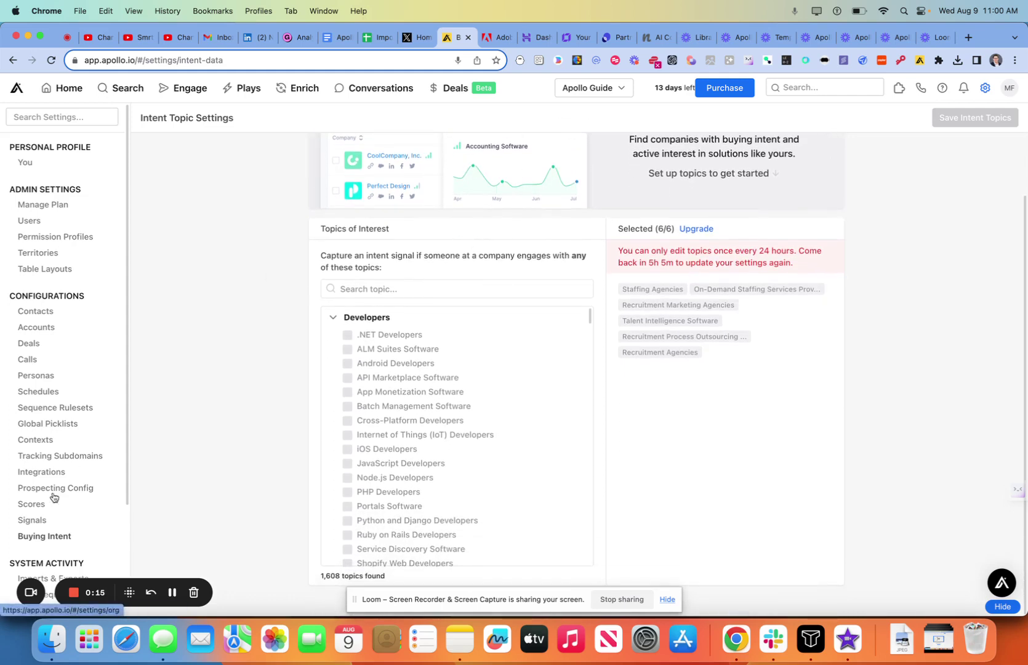
pyautogui.click(34, 503)
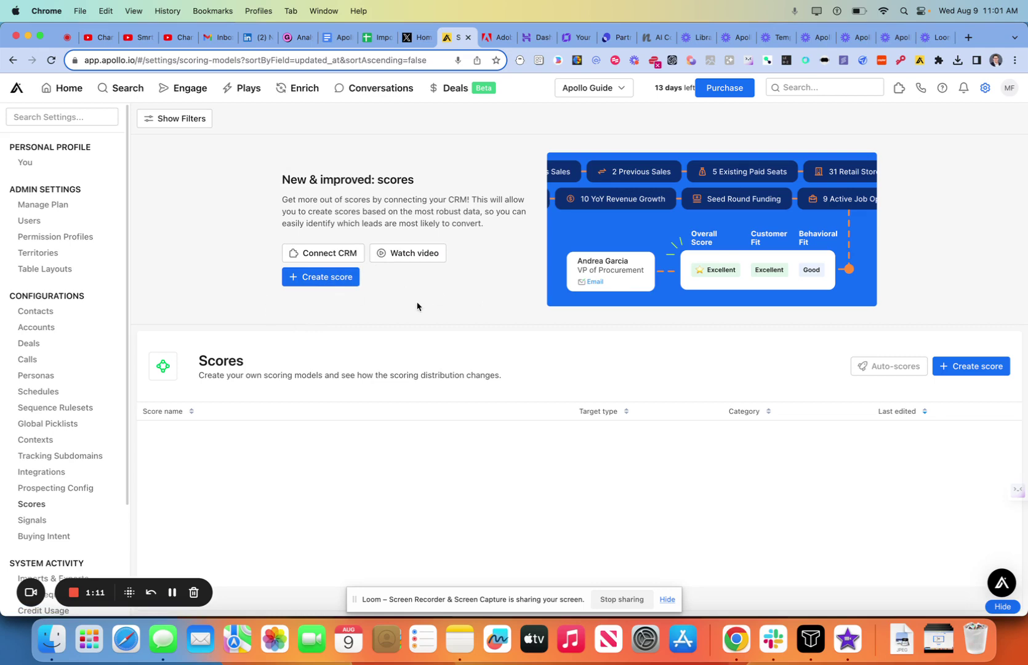
# - Create a new People score and browse the Customer Fit demographic filters without adding any
pyautogui.click(946, 368)
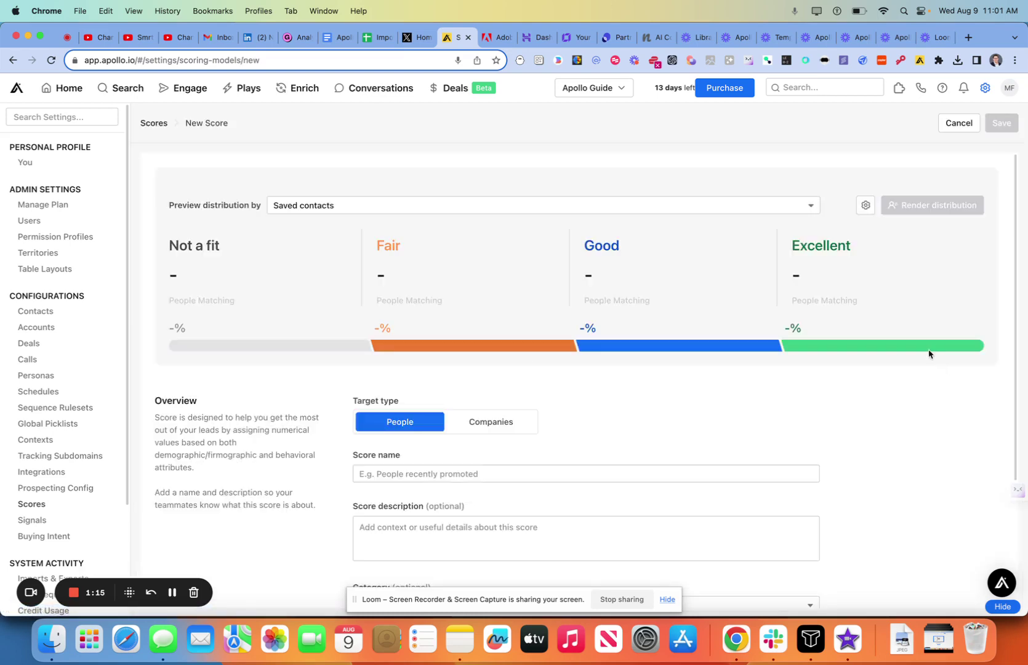
pyautogui.scroll(-1, 750, 292)
pyautogui.scroll(-3, 750, 292)
pyautogui.scroll(-2, 750, 292)
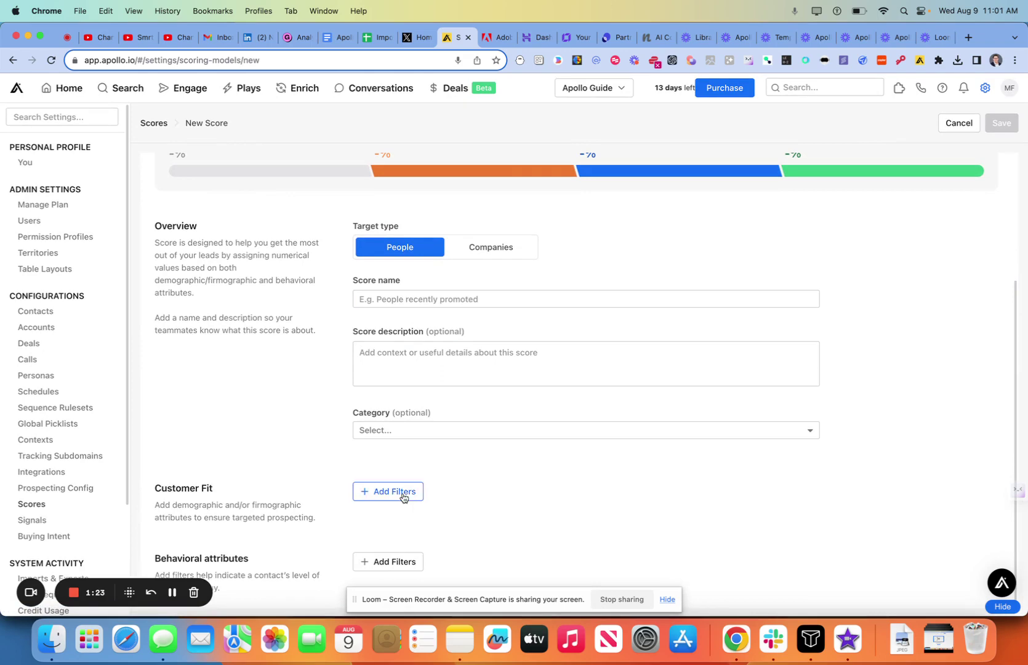
pyautogui.click(402, 497)
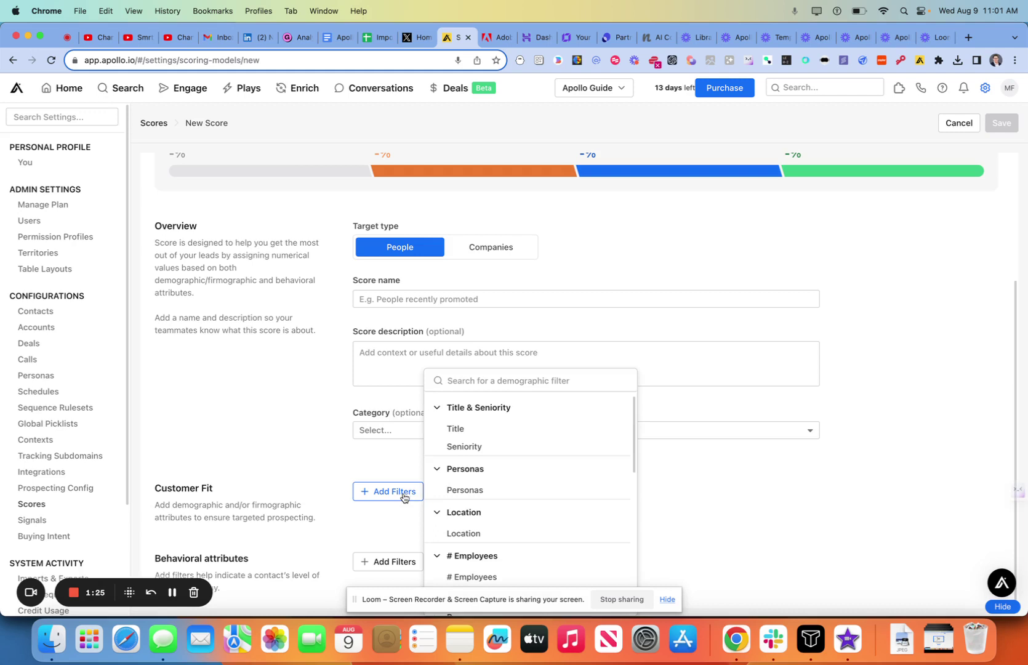
pyautogui.scroll(-2, 571, 424)
pyautogui.scroll(-3, 571, 424)
pyautogui.scroll(-1, 571, 424)
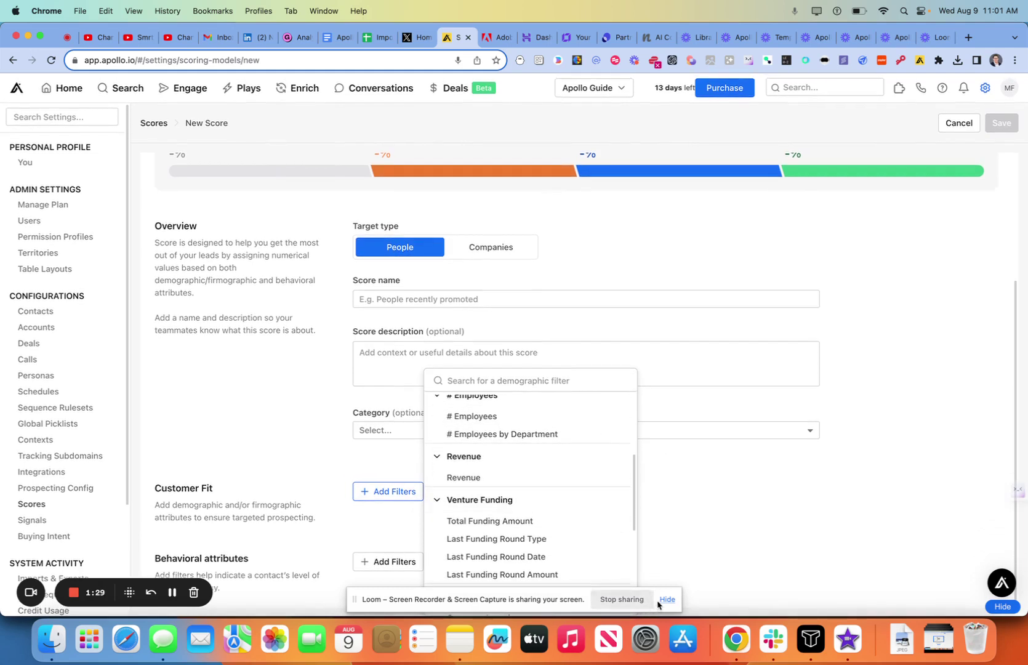
pyautogui.click(666, 599)
pyautogui.scroll(-4, 536, 551)
pyautogui.scroll(-2, 536, 551)
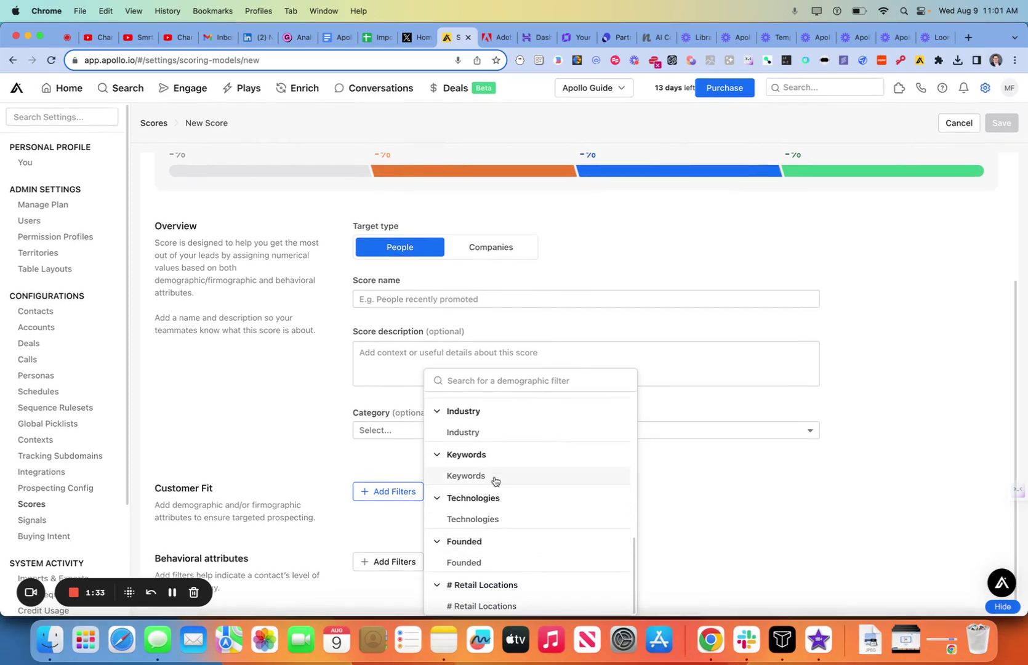
pyautogui.scroll(2, 495, 481)
pyautogui.scroll(1, 495, 481)
pyautogui.scroll(1, 494, 482)
pyautogui.scroll(5, 494, 481)
pyautogui.click(485, 381)
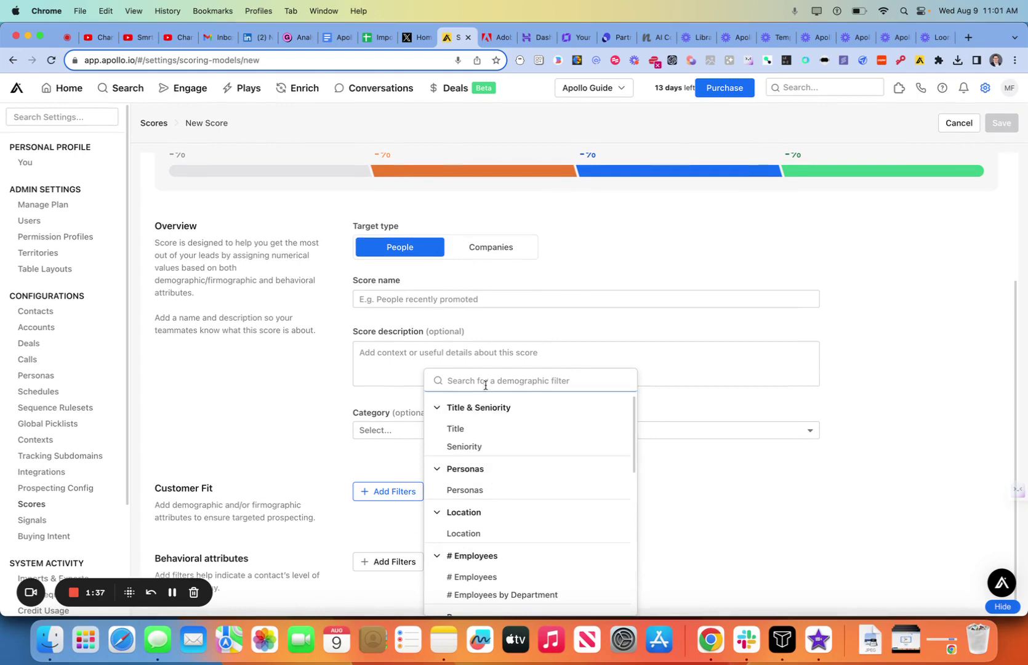
pyautogui.scroll(-1, 520, 444)
pyautogui.scroll(-1, 520, 445)
pyautogui.scroll(-2, 520, 445)
pyautogui.scroll(-2, 521, 445)
pyautogui.scroll(-2, 521, 445)
pyautogui.scroll(-1, 520, 445)
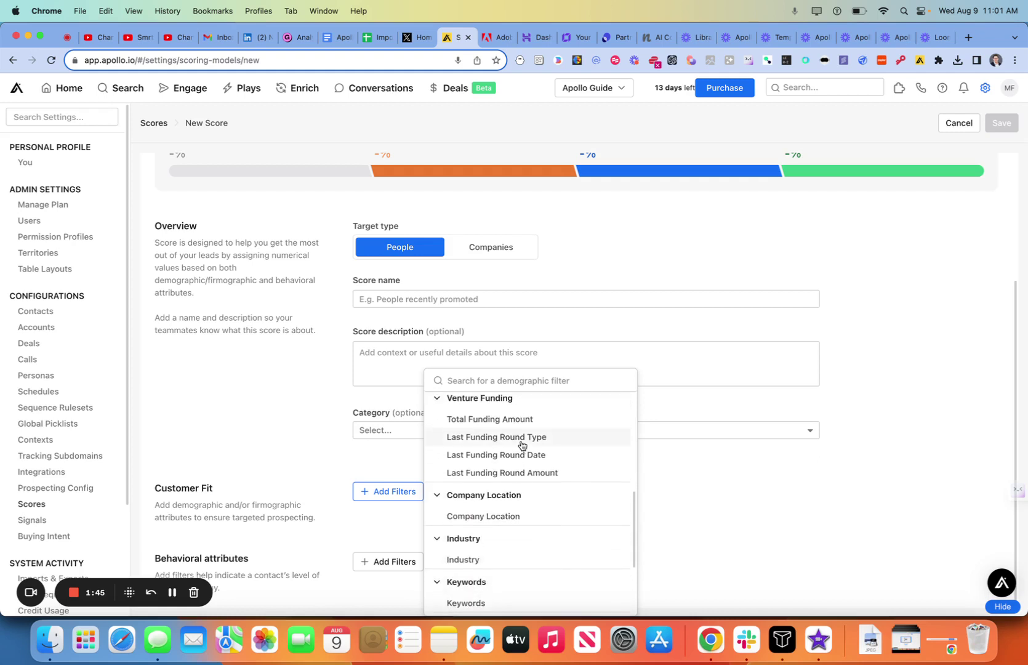
pyautogui.scroll(-2, 521, 445)
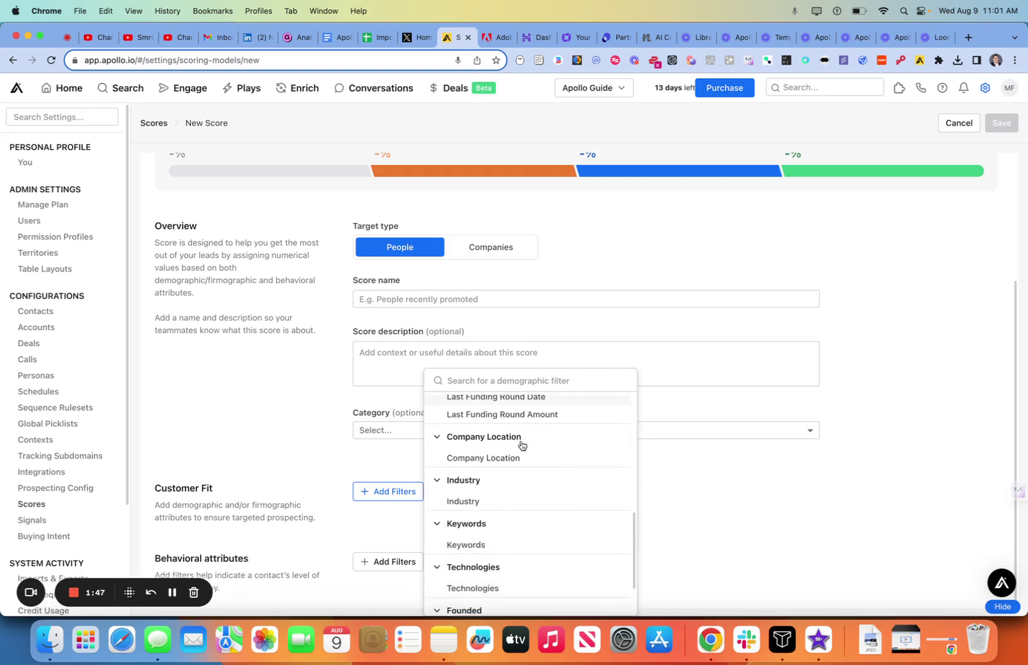
pyautogui.scroll(-2, 520, 445)
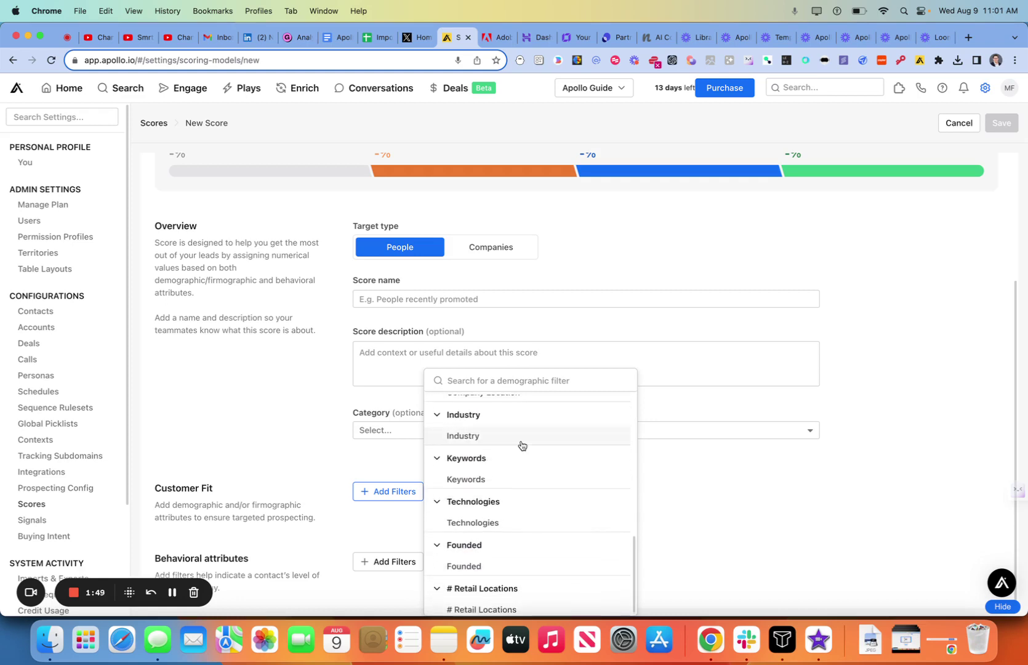
pyautogui.click(325, 459)
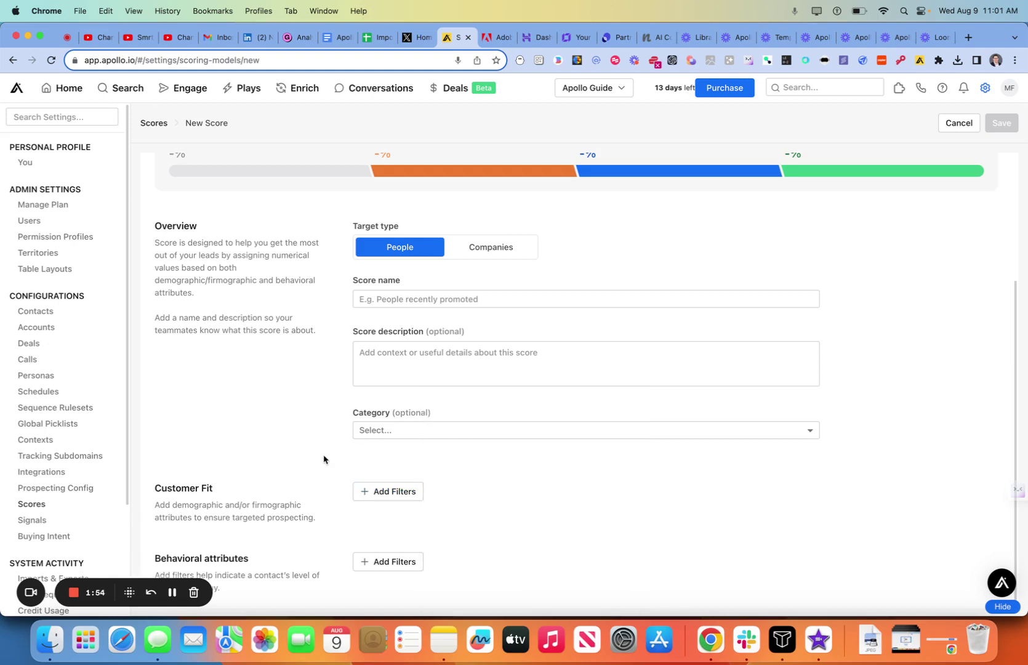
pyautogui.click(369, 566)
pyautogui.scroll(-1, 536, 459)
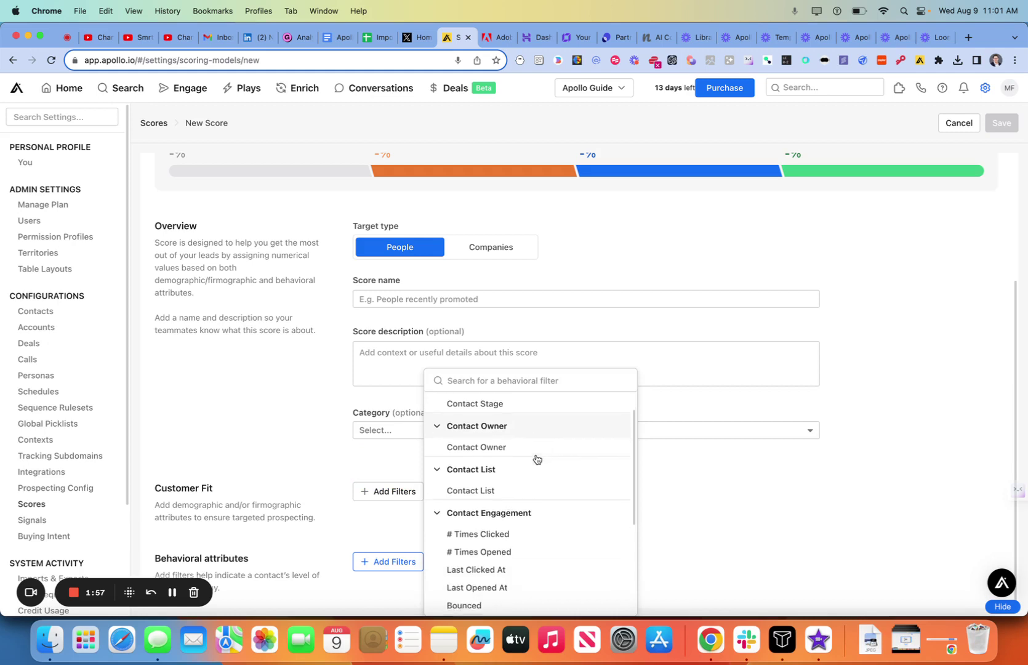
pyautogui.scroll(-2, 536, 459)
pyautogui.scroll(-3, 535, 459)
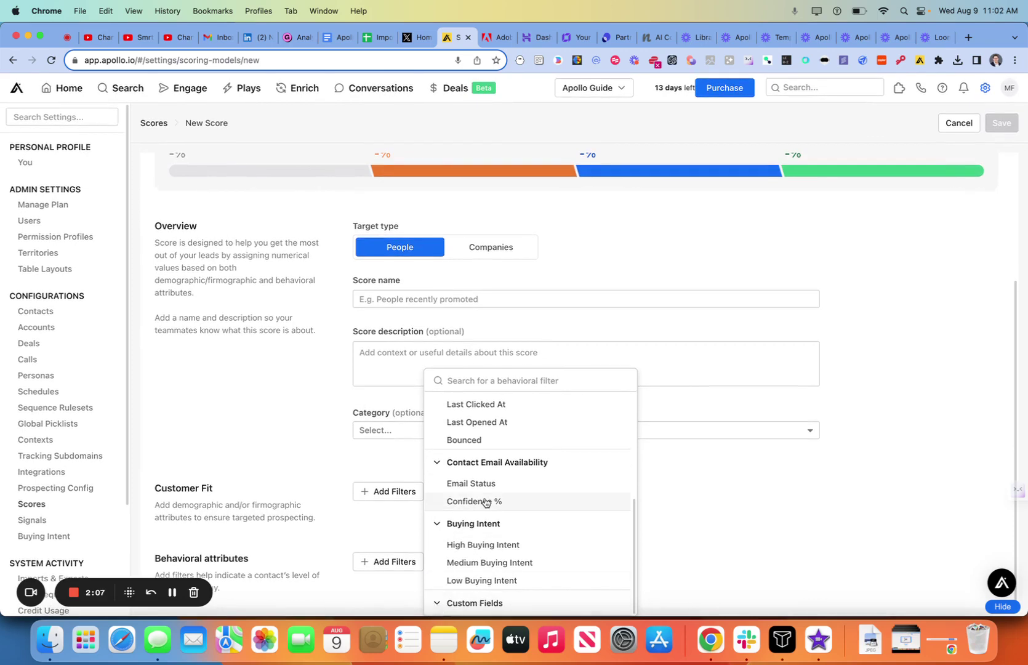
pyautogui.scroll(2, 484, 503)
pyautogui.scroll(2, 484, 503)
pyautogui.scroll(3, 485, 502)
pyautogui.scroll(2, 485, 503)
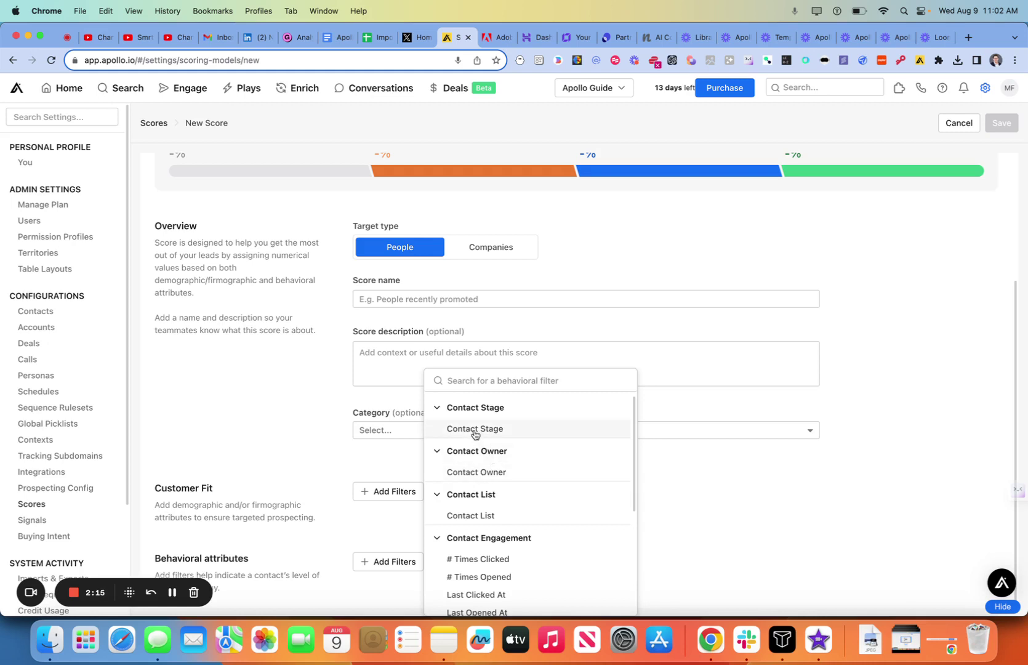
pyautogui.scroll(-5, 482, 450)
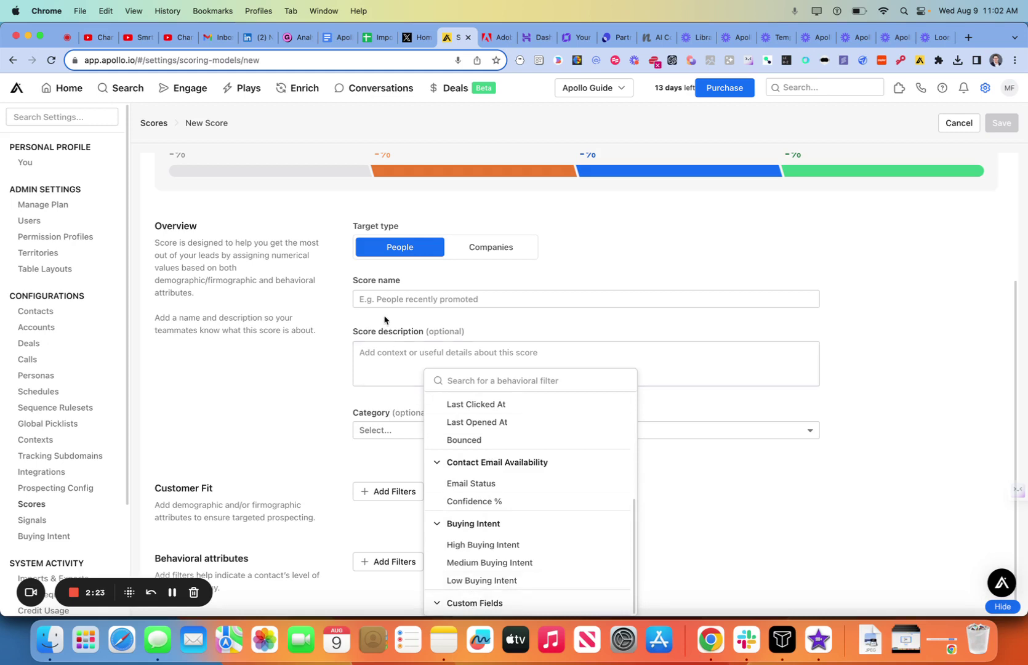
pyautogui.scroll(3, 387, 321)
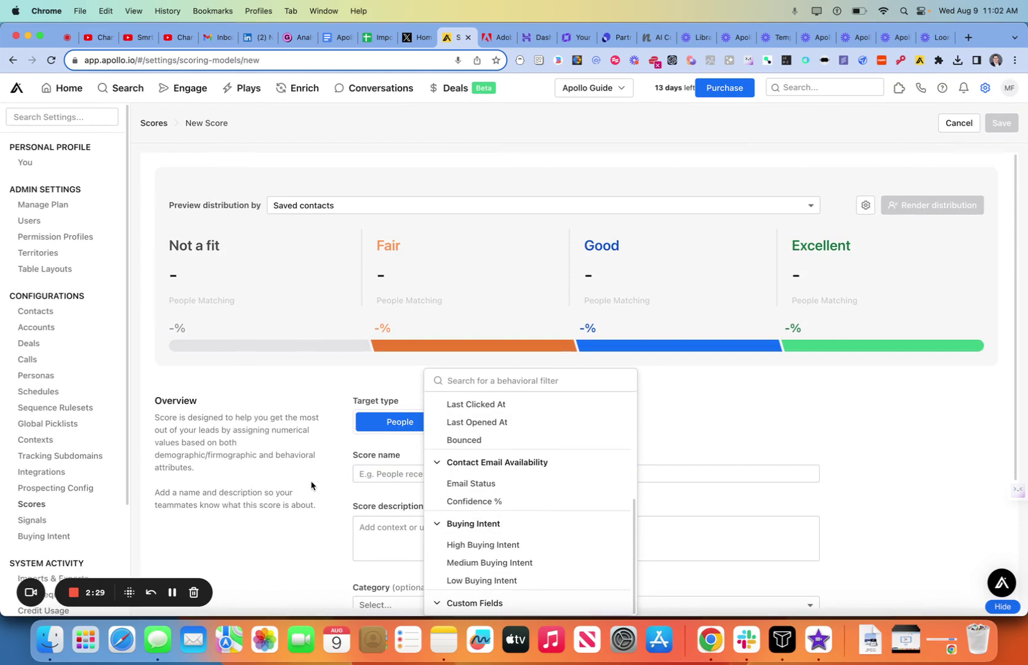
# - Name the new score 'Testing 1', leaving the category empty
pyautogui.click(335, 484)
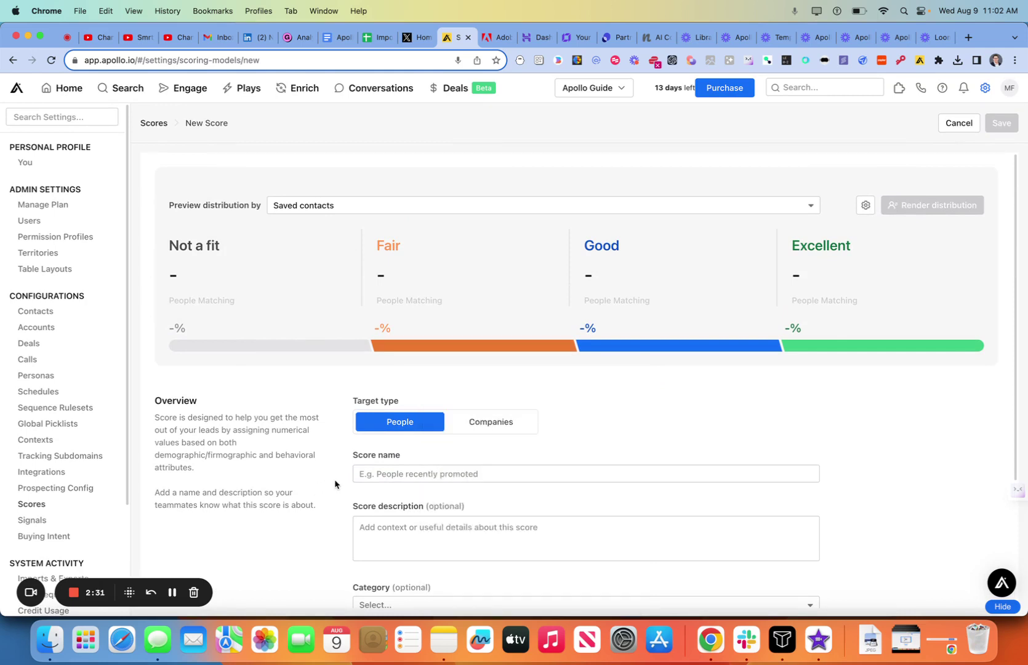
pyautogui.scroll(-2, 335, 483)
pyautogui.scroll(-3, 335, 484)
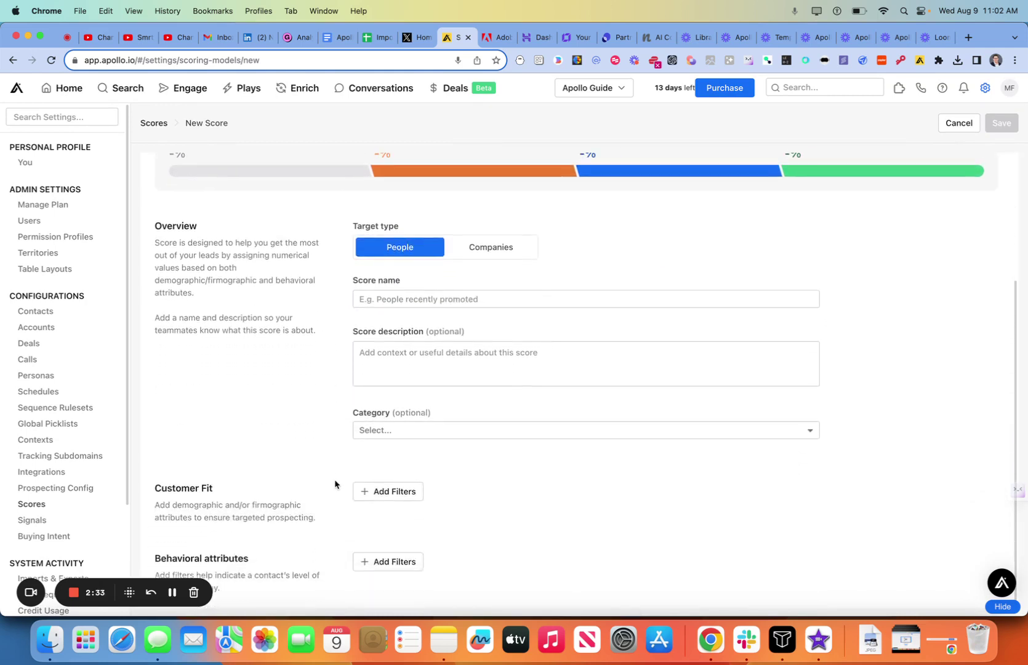
pyautogui.click(406, 298)
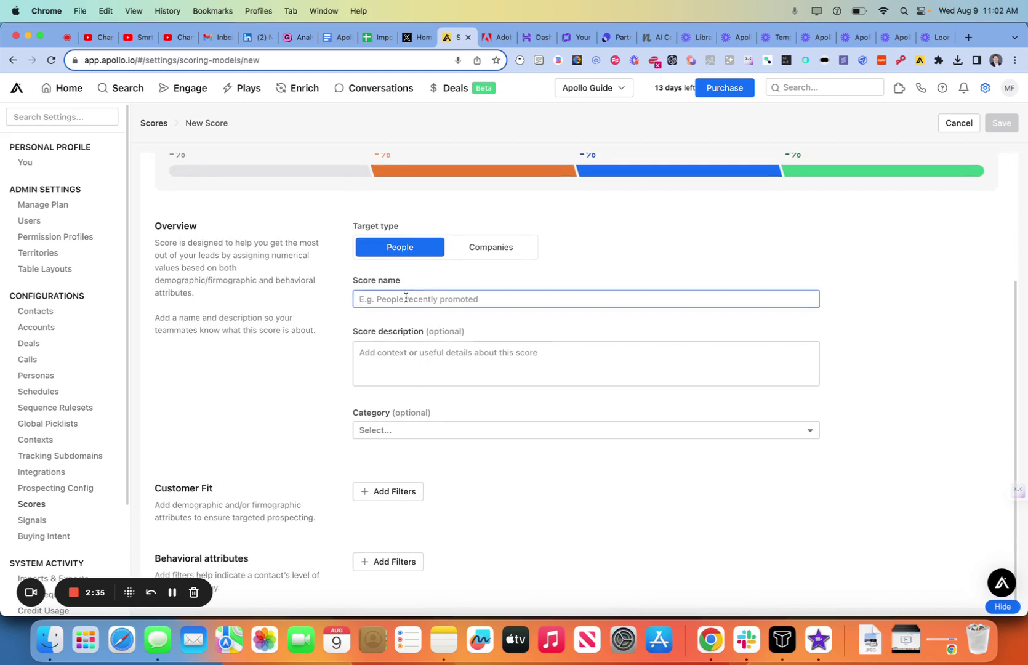
pyautogui.write('Testisng')
pyautogui.press('BackSpace')
pyautogui.press('BackSpace')
pyautogui.press('BackSpace')
pyautogui.write('ng')
pyautogui.click(423, 367)
pyautogui.click(402, 429)
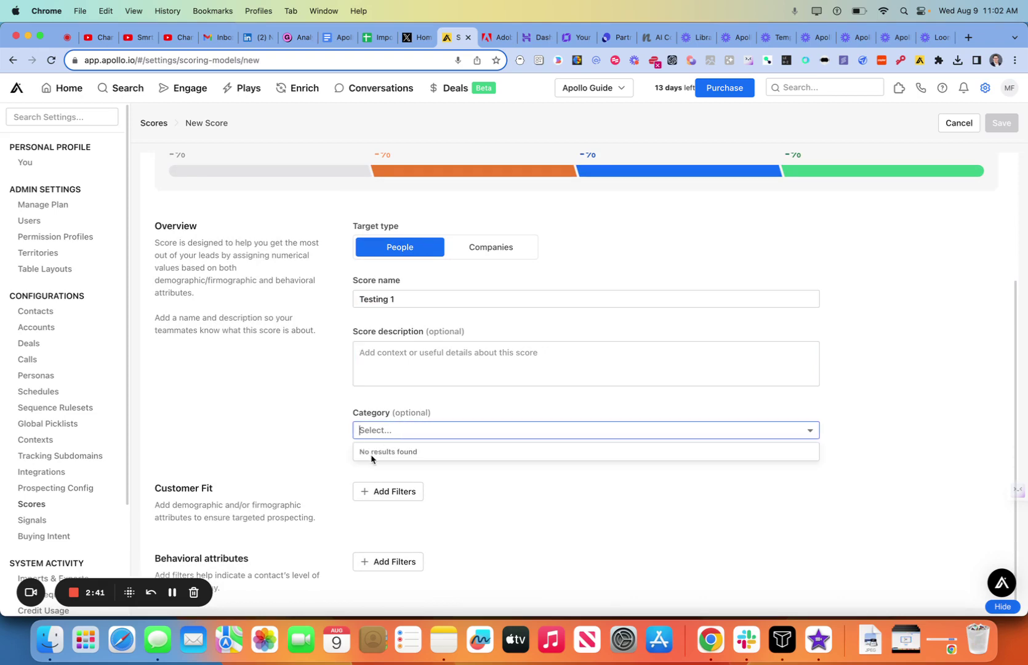
pyautogui.click(283, 440)
# - Add a Title filter to Customer Fit with importance set to 19, Very Important
pyautogui.click(369, 494)
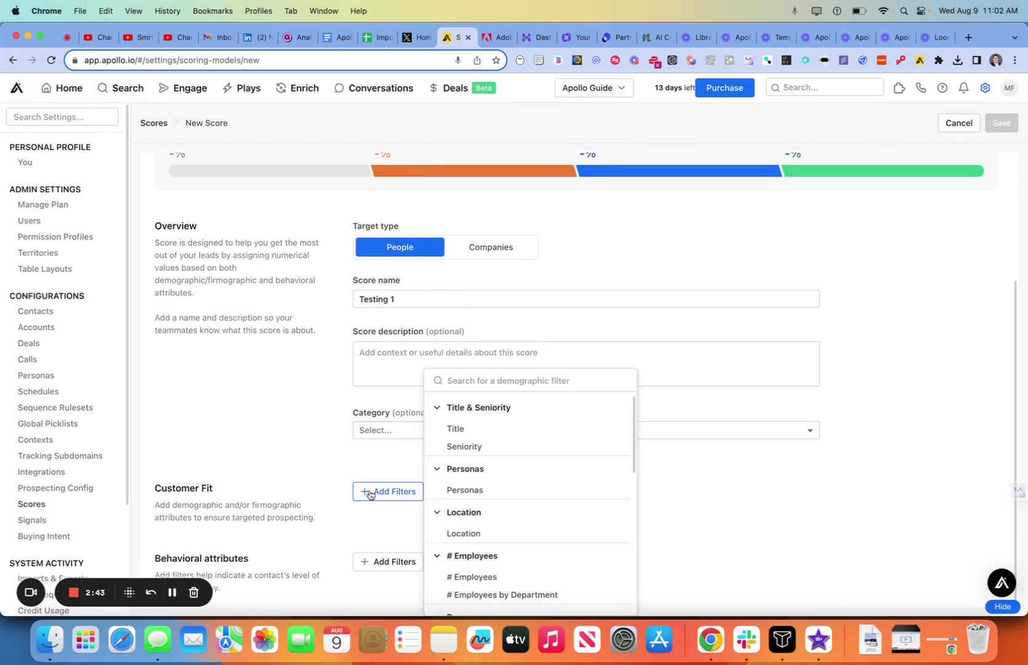
pyautogui.click(438, 431)
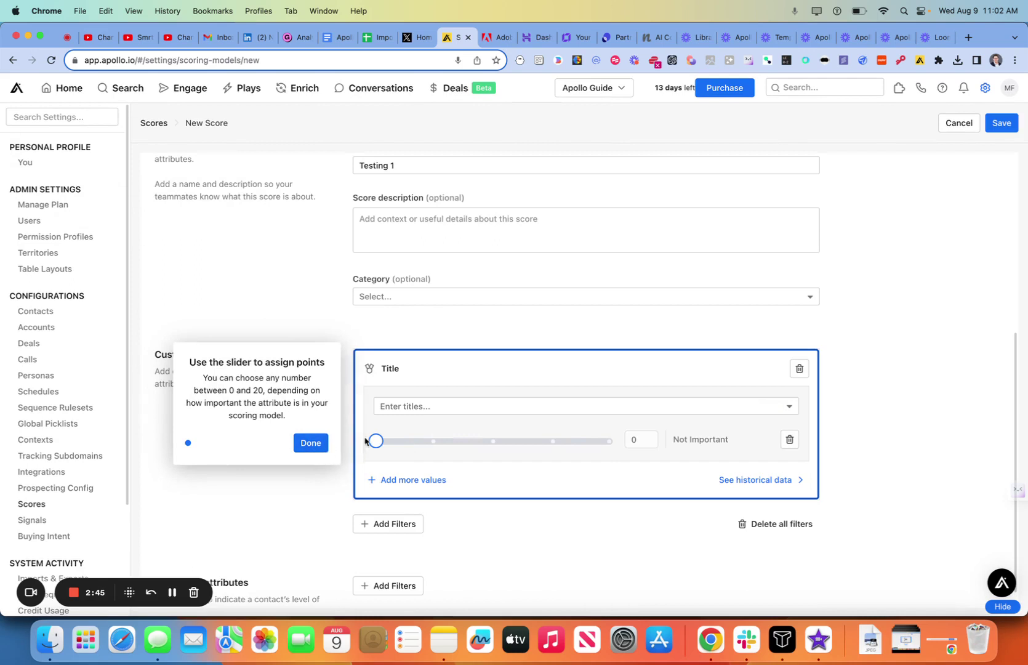
pyautogui.click(309, 449)
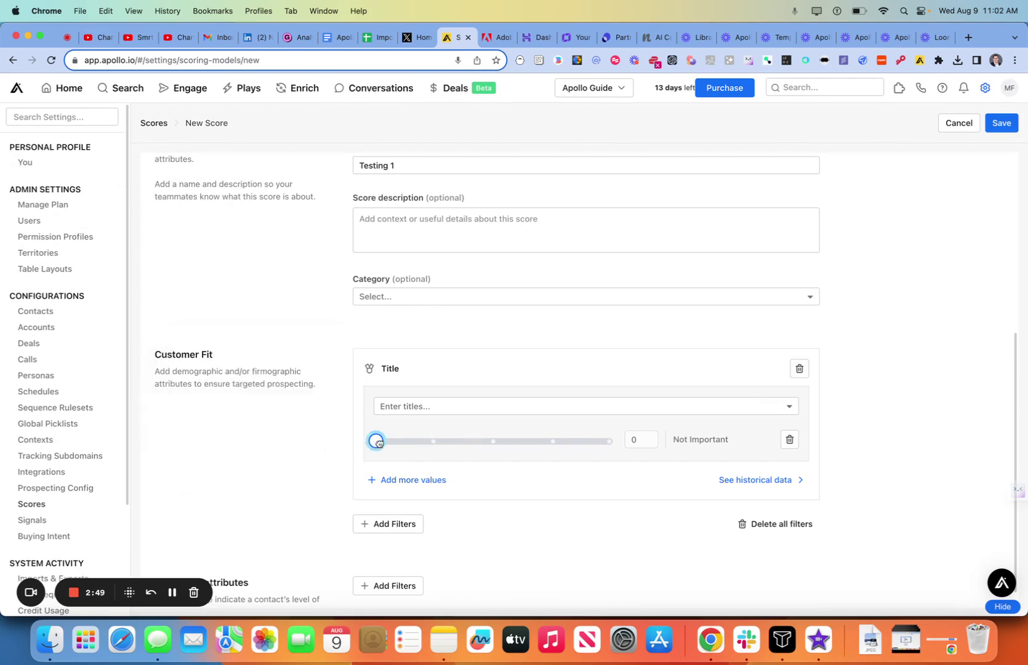
pyautogui.moveTo(376, 443)
pyautogui.mouseDown()
pyautogui.moveTo(613, 451)
pyautogui.moveTo(361, 459)
pyautogui.moveTo(609, 458)
pyautogui.mouseUp()
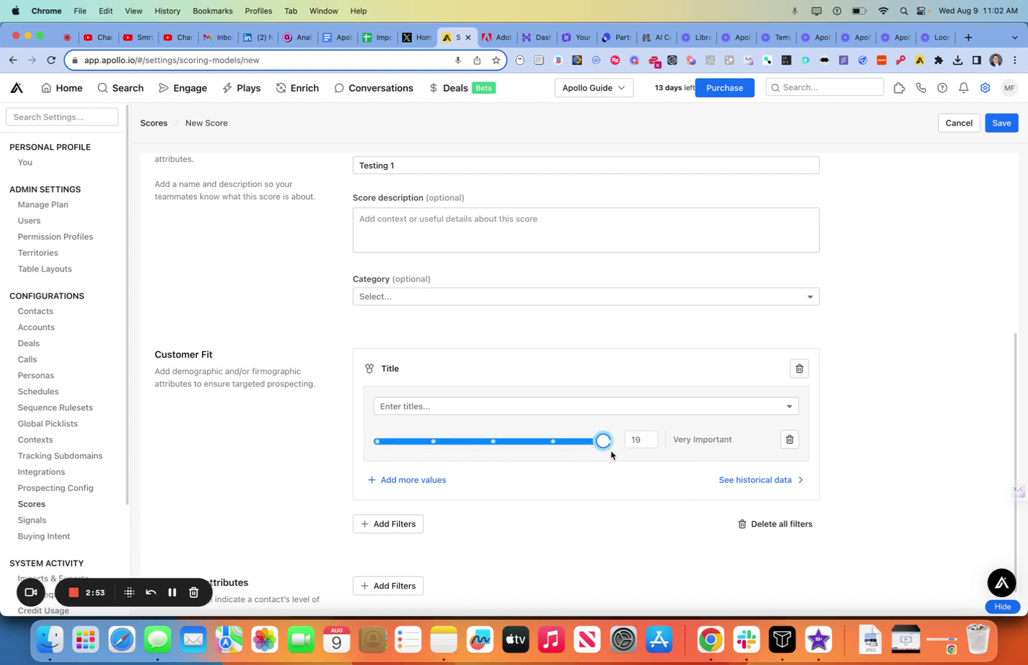
pyautogui.scroll(-1, 308, 459)
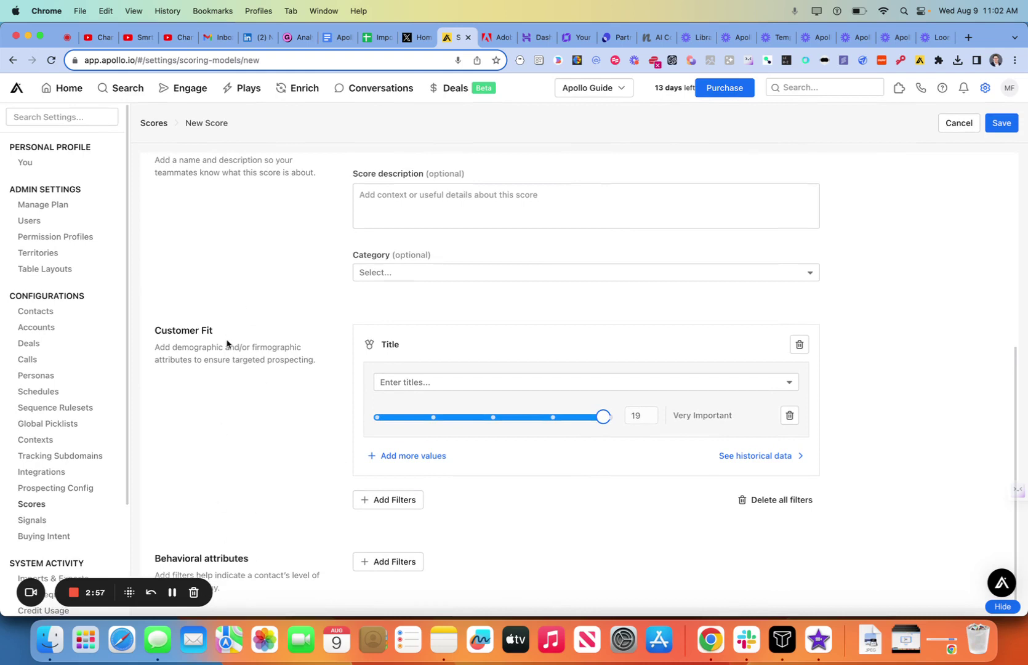
# - Weight the titles project manager at 20 and project coordinator at 10
pyautogui.click(464, 381)
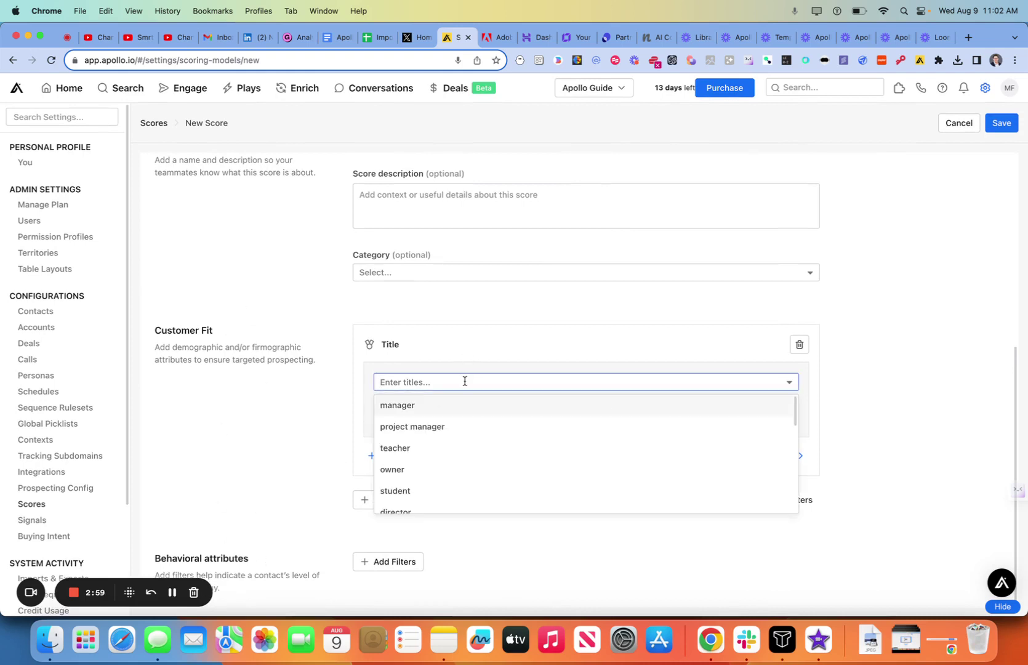
pyautogui.write('project')
pyautogui.click(440, 426)
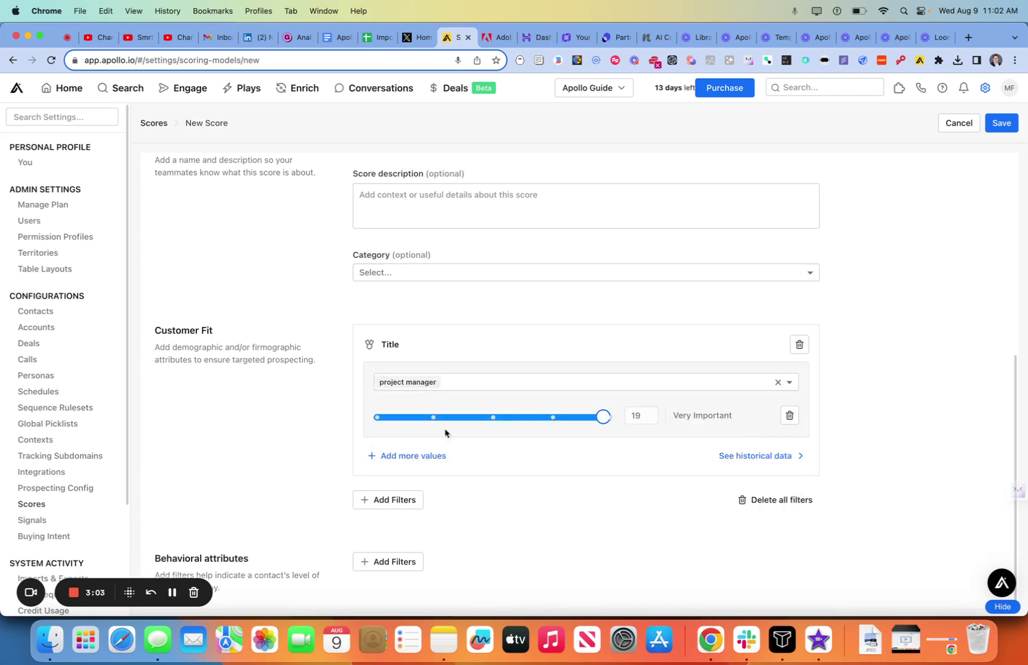
pyautogui.moveTo(606, 418); pyautogui.dragTo(624, 419)
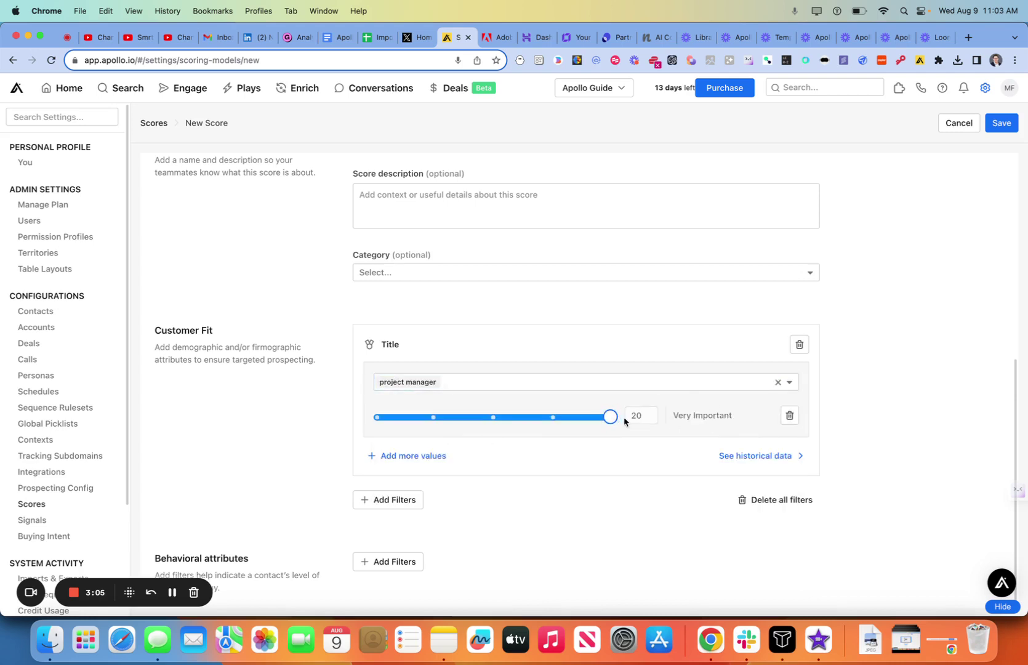
pyautogui.click(373, 463)
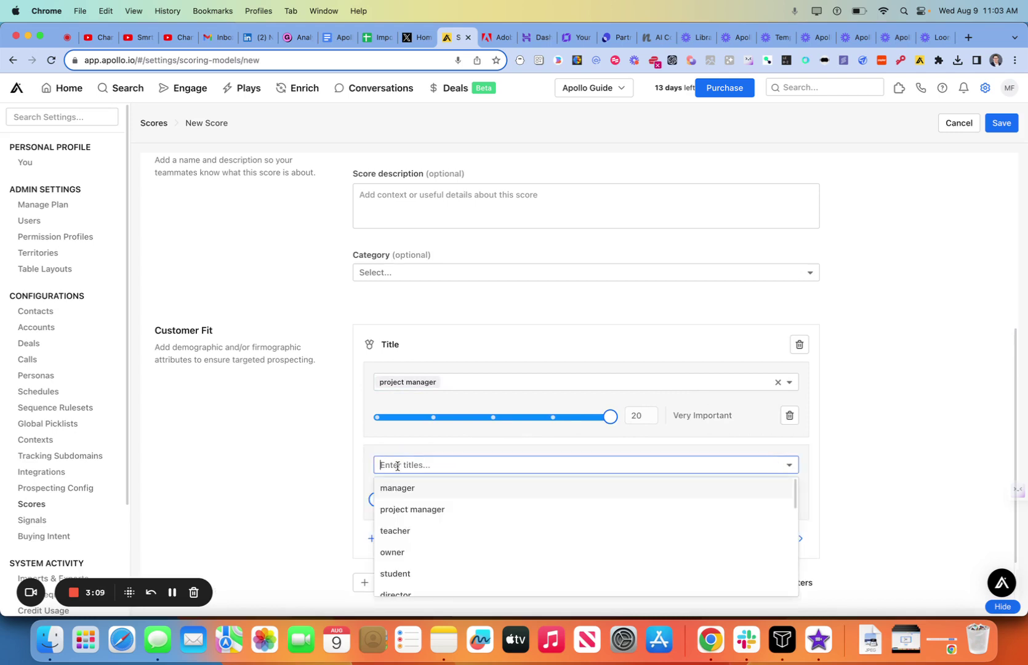
pyautogui.write('proje')
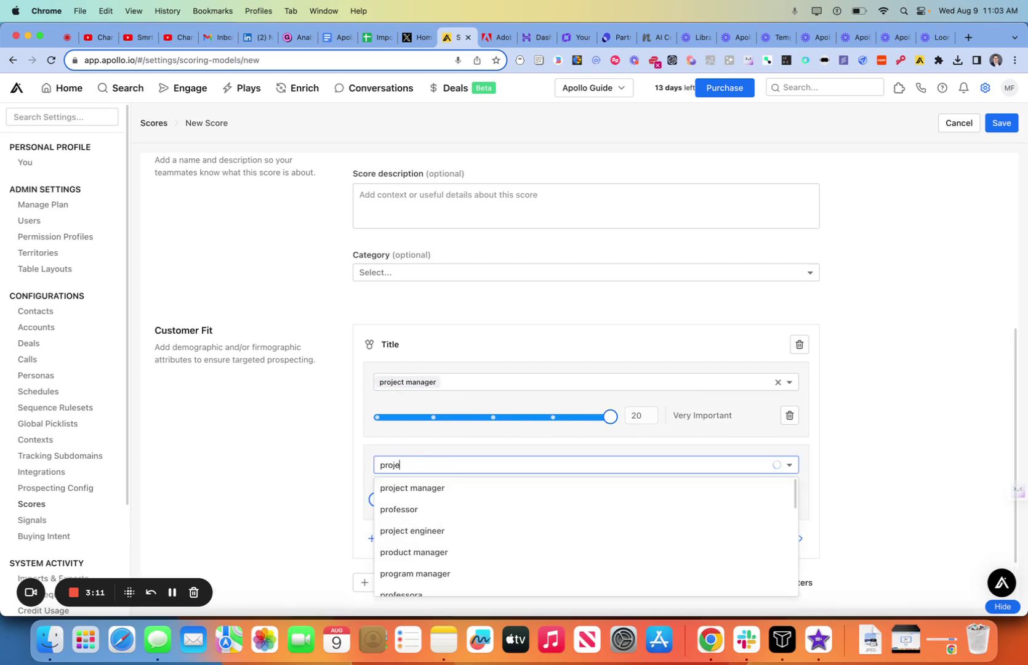
pyautogui.write('ct coordinator')
pyautogui.click(388, 486)
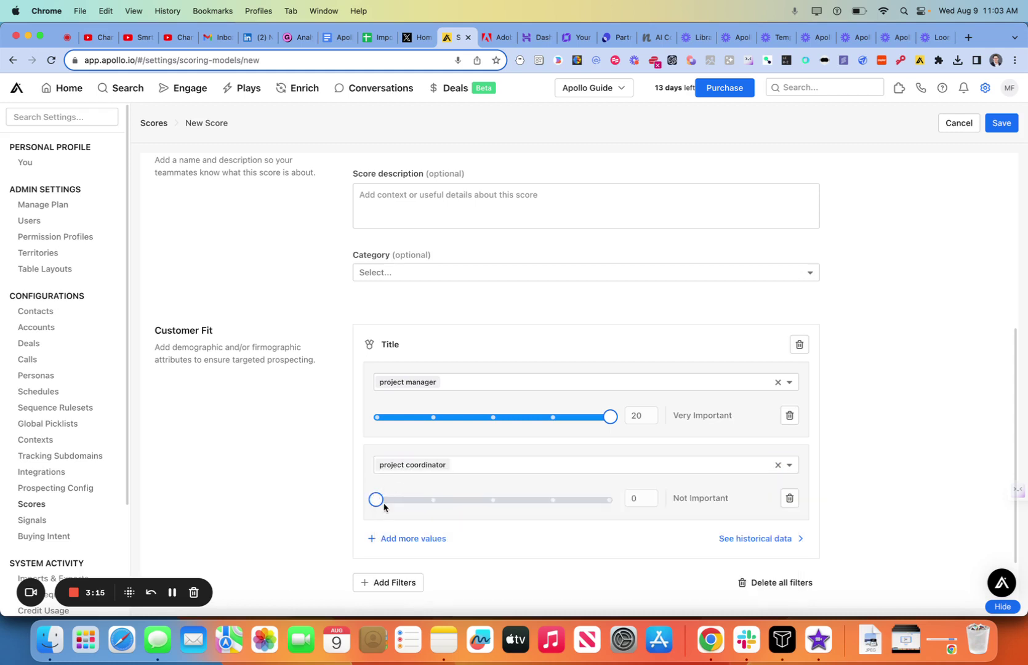
pyautogui.click(492, 500)
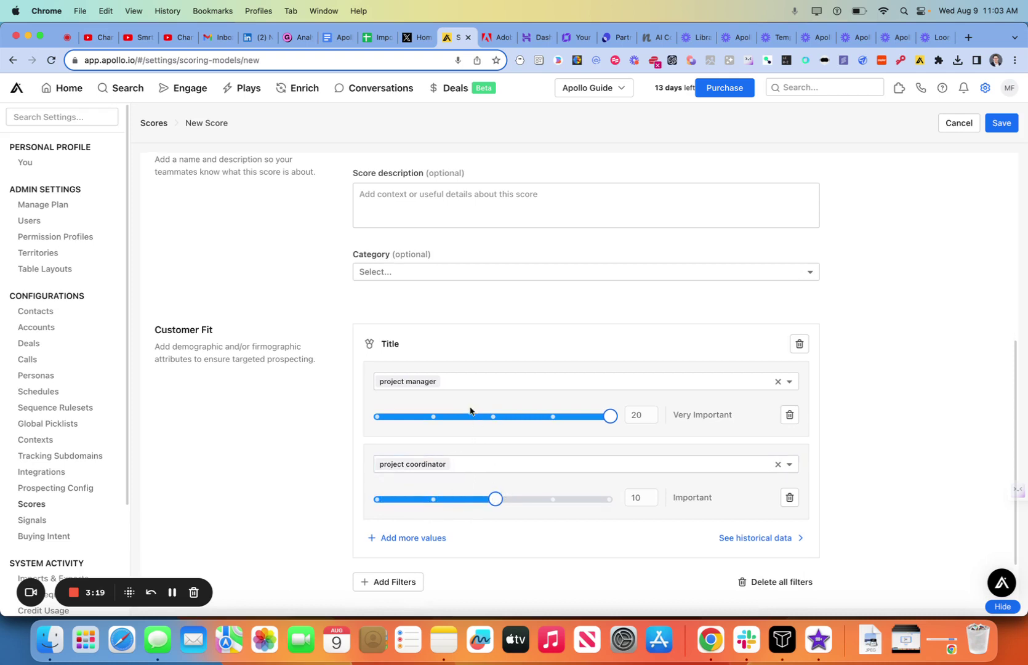
pyautogui.scroll(-2, 470, 409)
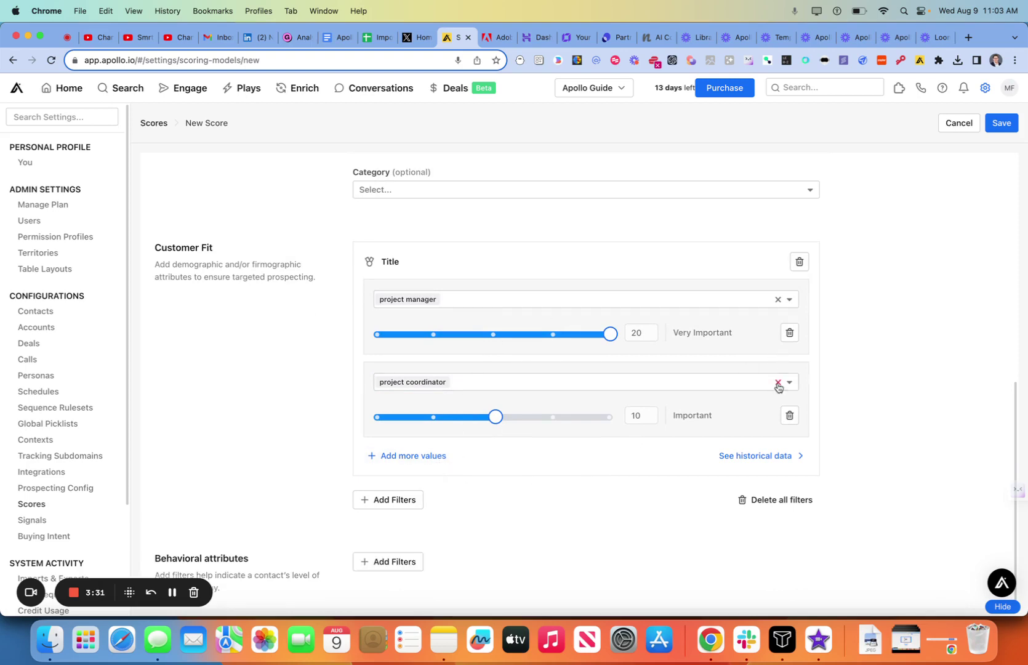
pyautogui.scroll(2, 865, 472)
pyautogui.scroll(6, 866, 472)
pyautogui.scroll(-1, 934, 300)
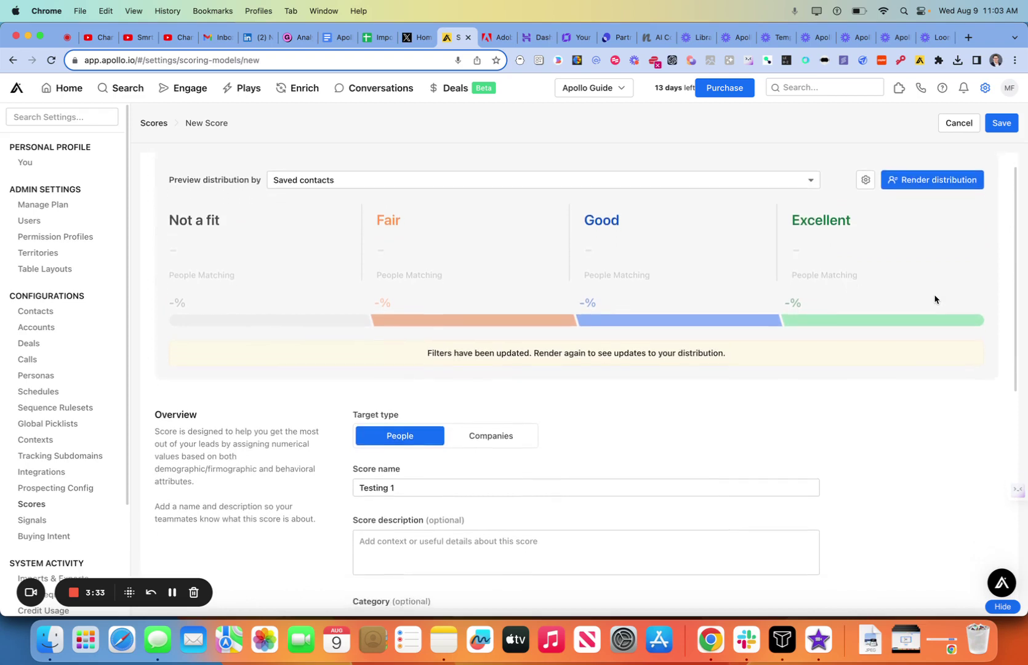
pyautogui.scroll(-5, 935, 299)
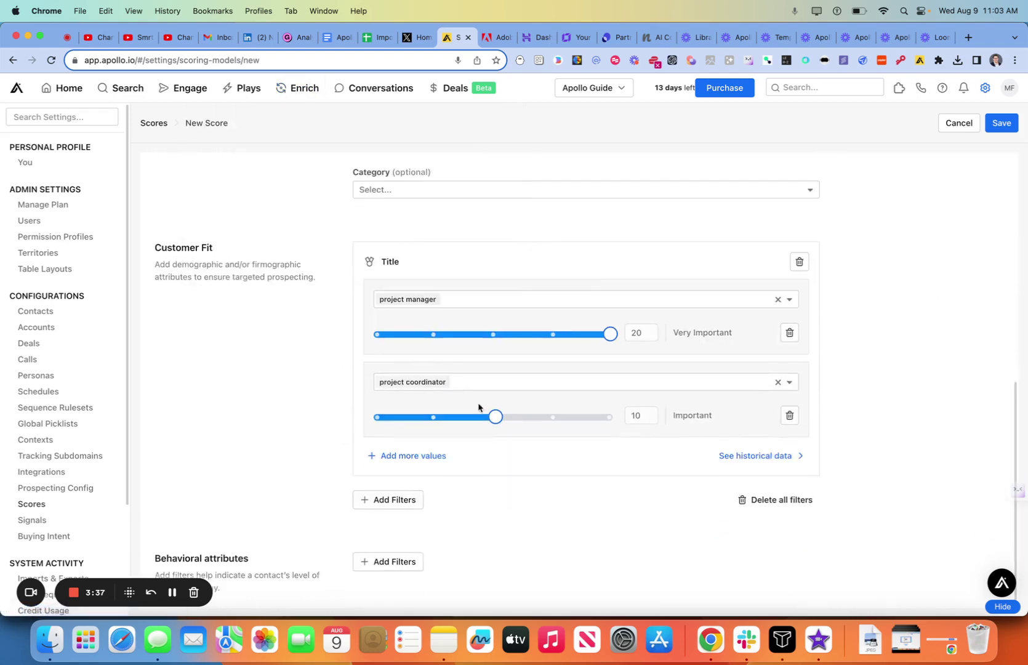
pyautogui.scroll(5, 475, 374)
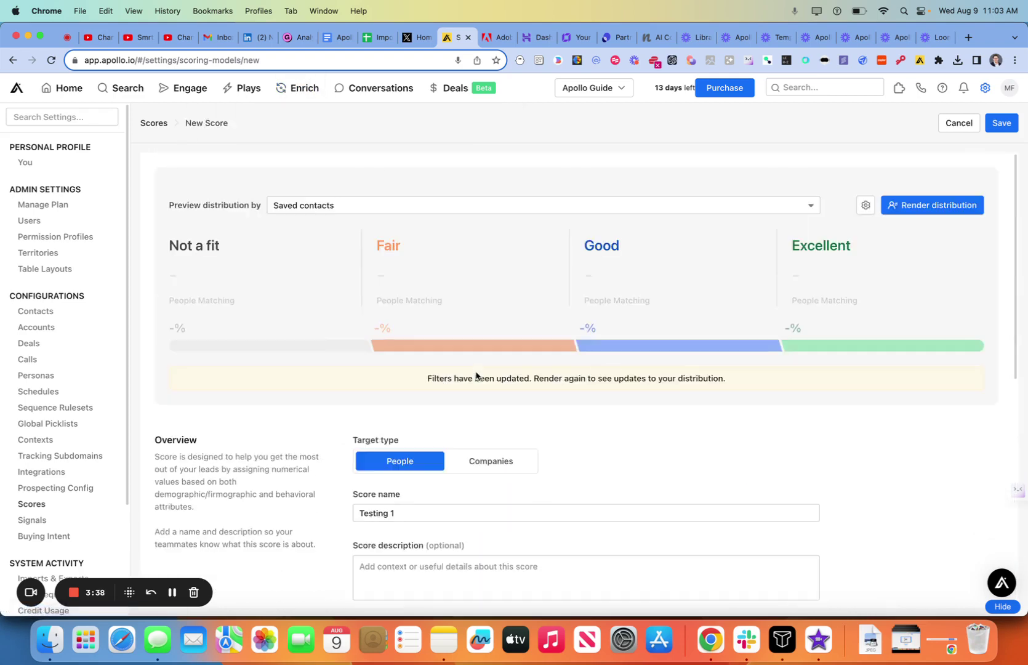
# - Save the Testing 1 scoring model
pyautogui.click(1001, 124)
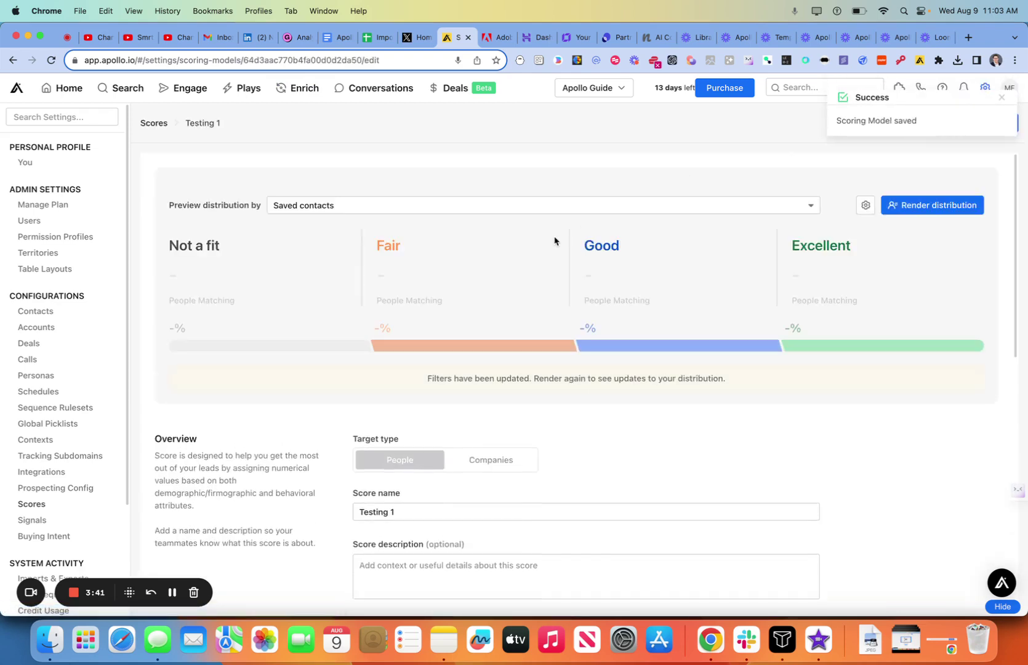